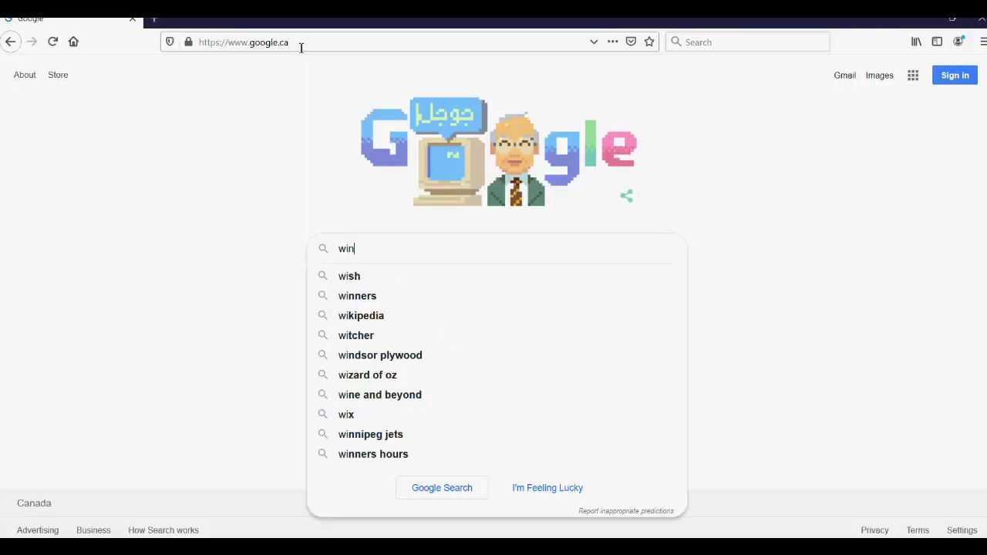
# Step: Search Google for "windows iot core dashboard download"
pyautogui.write('ot ')
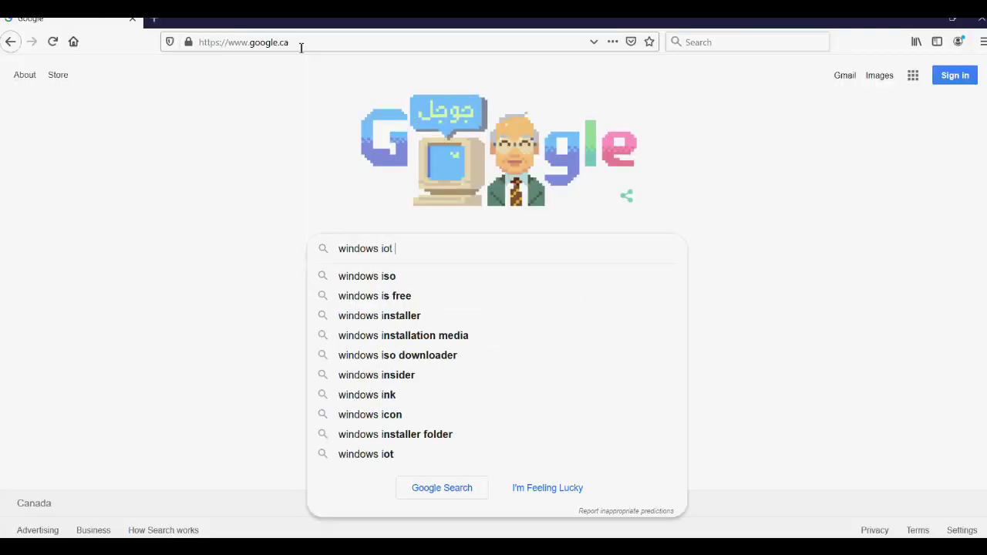
pyautogui.write('core dash')
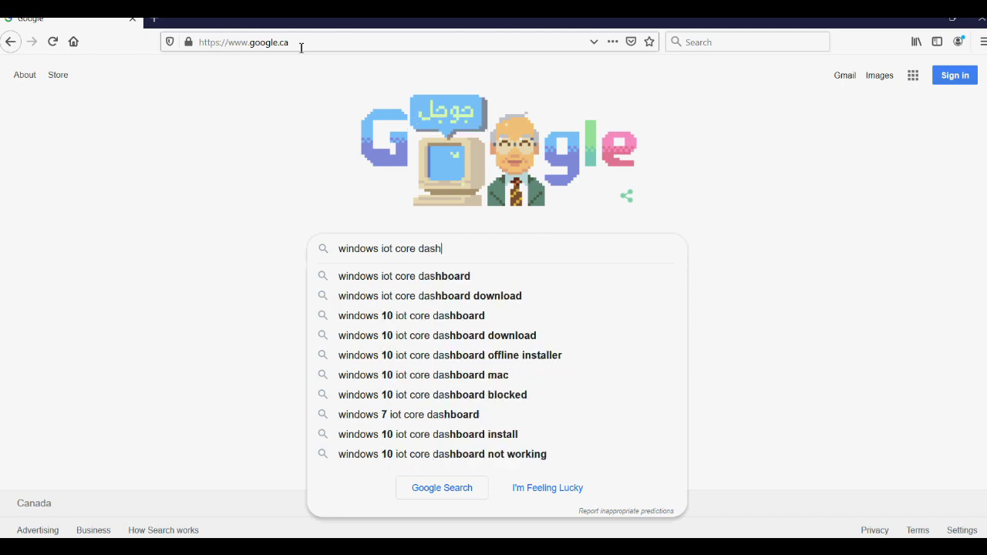
pyautogui.press('Down')
pyautogui.press('Down')
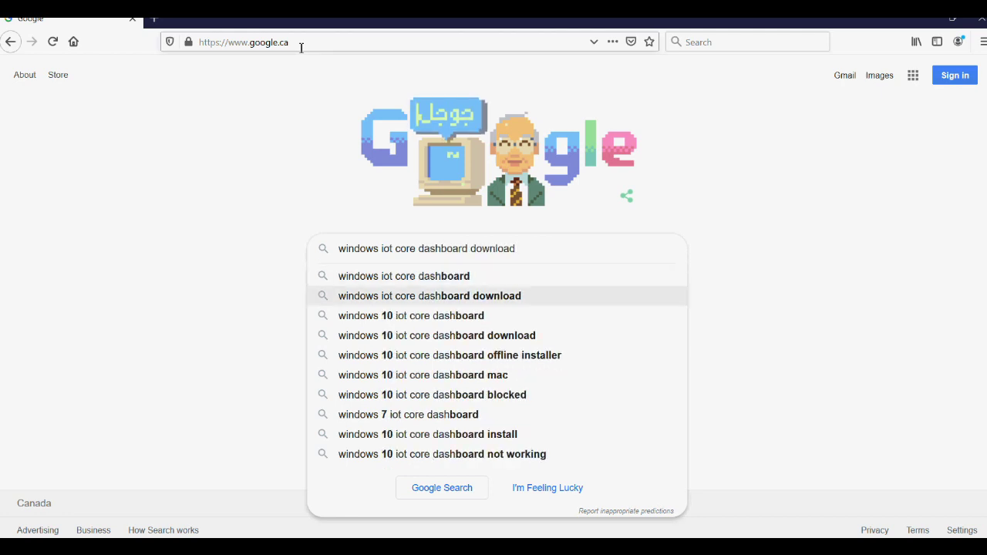
pyautogui.press('Return')
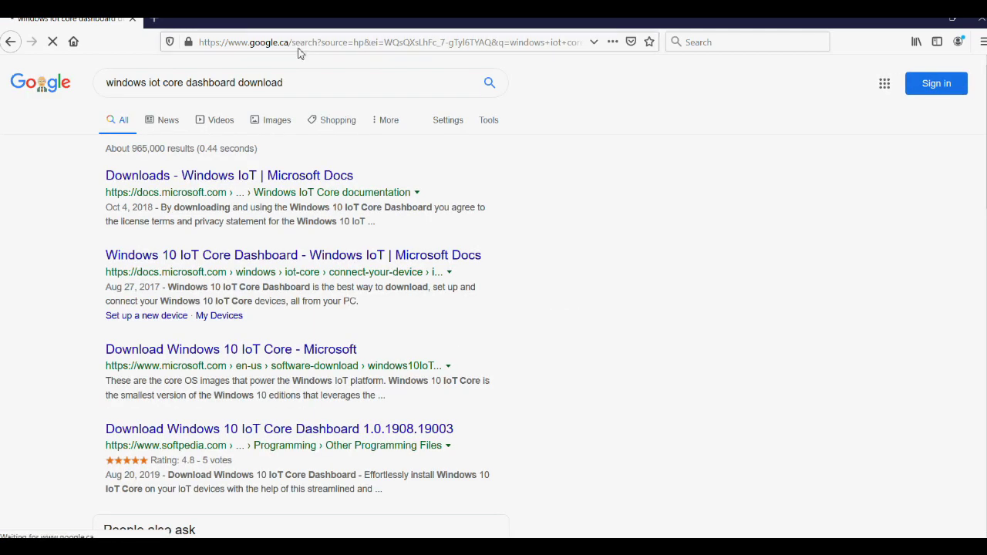
# Step: Download the Windows 10 IoT Core Dashboard installer, setup.exe, from the Microsoft Docs Downloads page and leave the browser
pyautogui.click(218, 184)
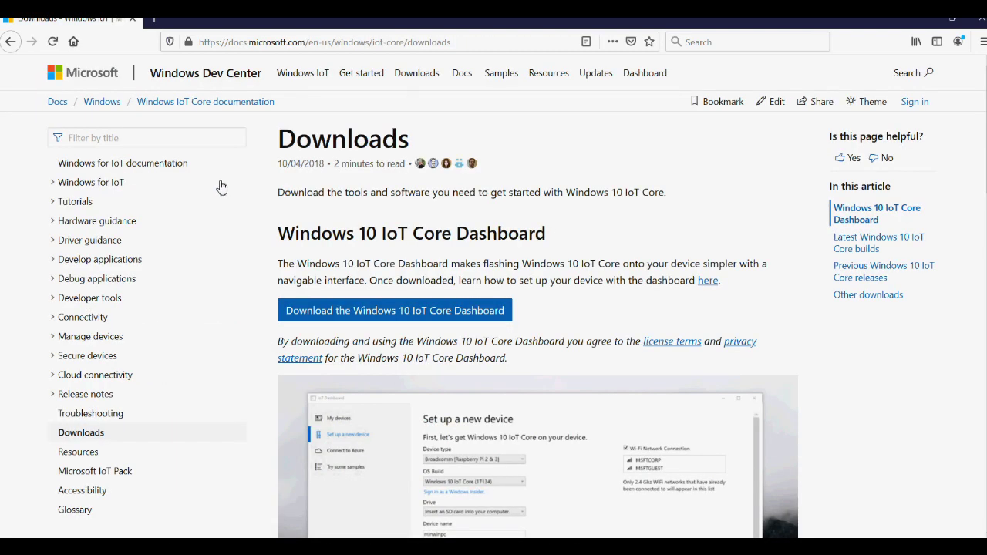
pyautogui.click(345, 310)
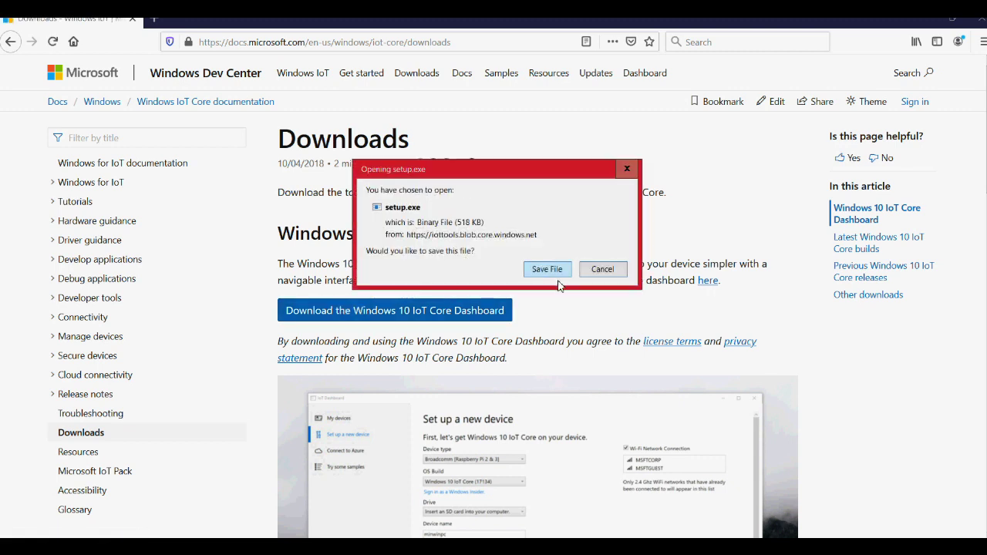
pyautogui.click(559, 275)
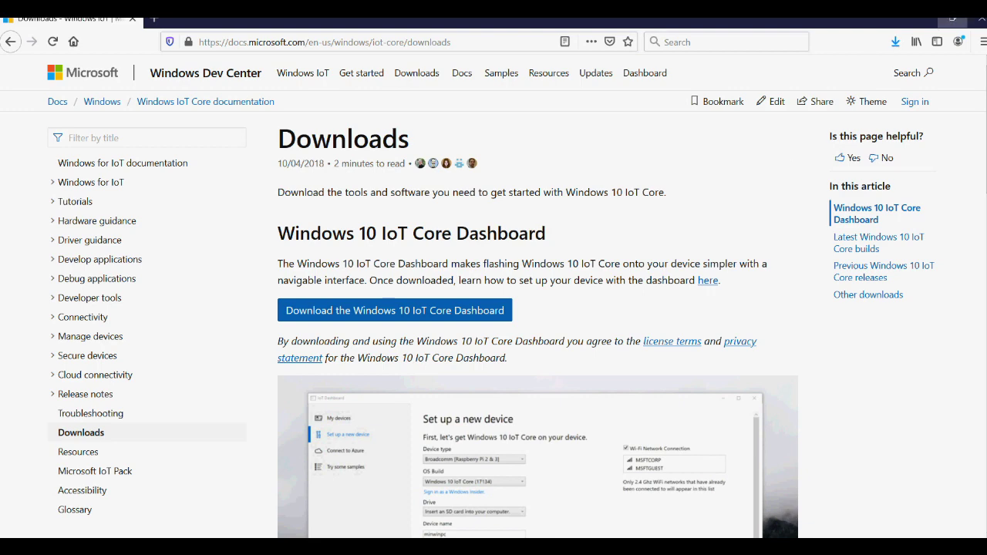
pyautogui.click(977, 21)
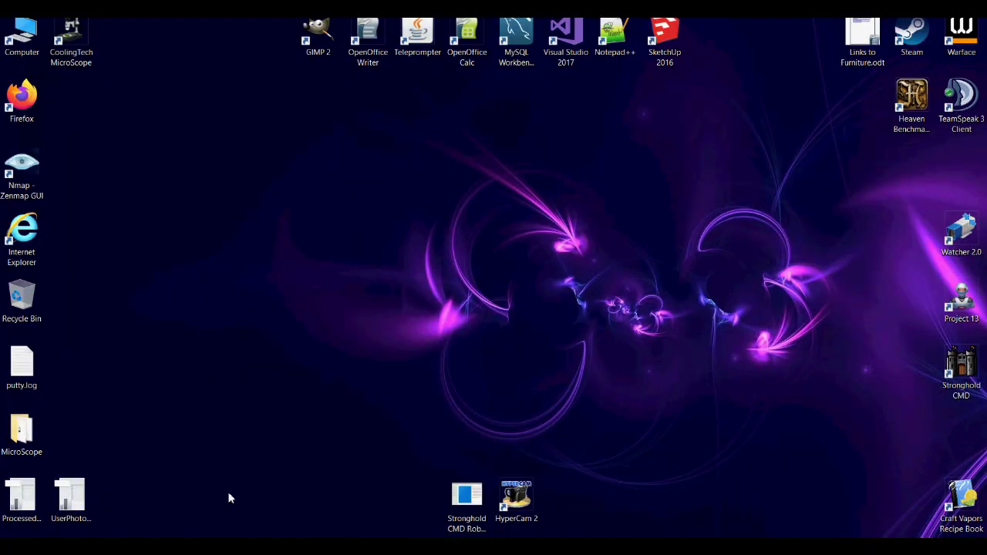
# Step: Switch to the IoT Dashboard and choose Windows 10 IoT Core (17763) as the OS build for a new device
pyautogui.click(206, 547)
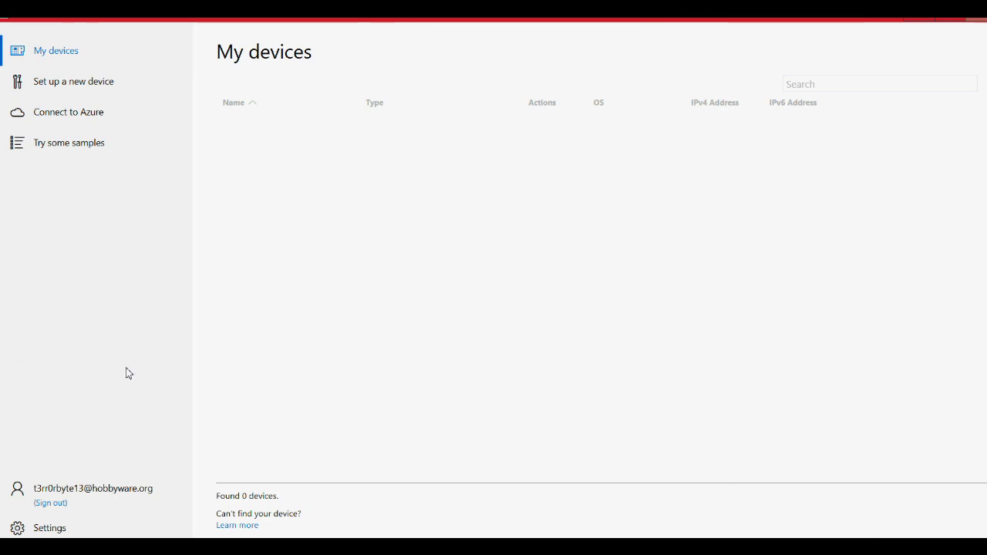
pyautogui.click(91, 94)
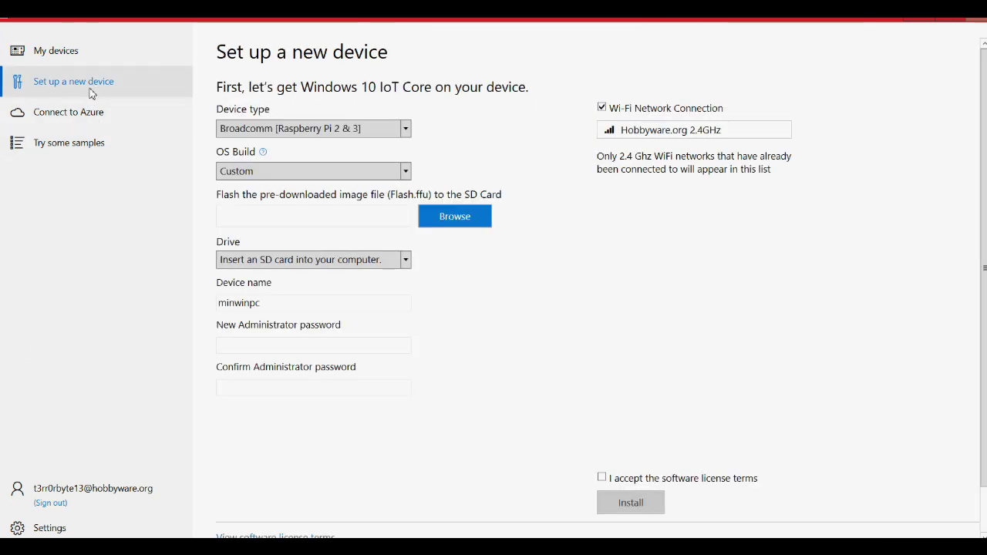
pyautogui.click(406, 172)
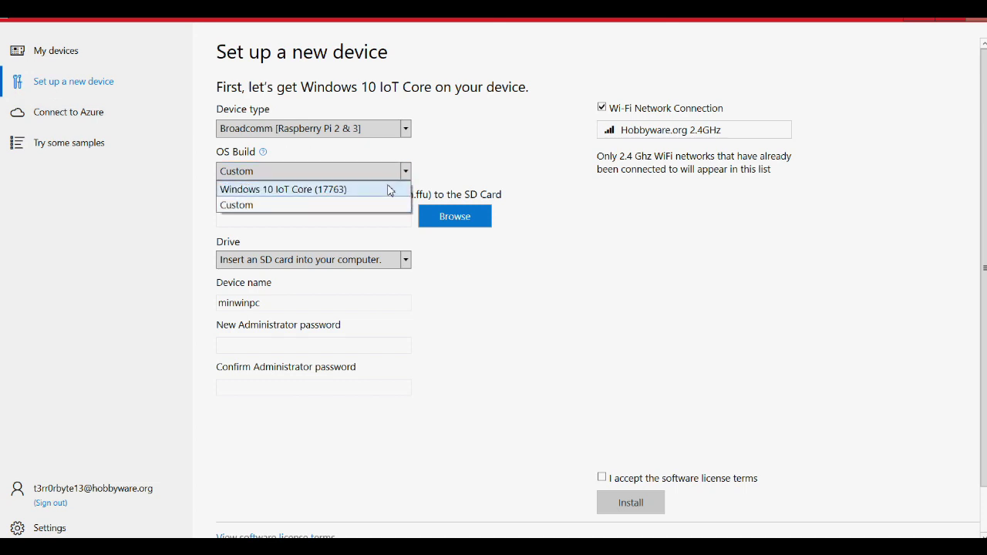
pyautogui.click(389, 190)
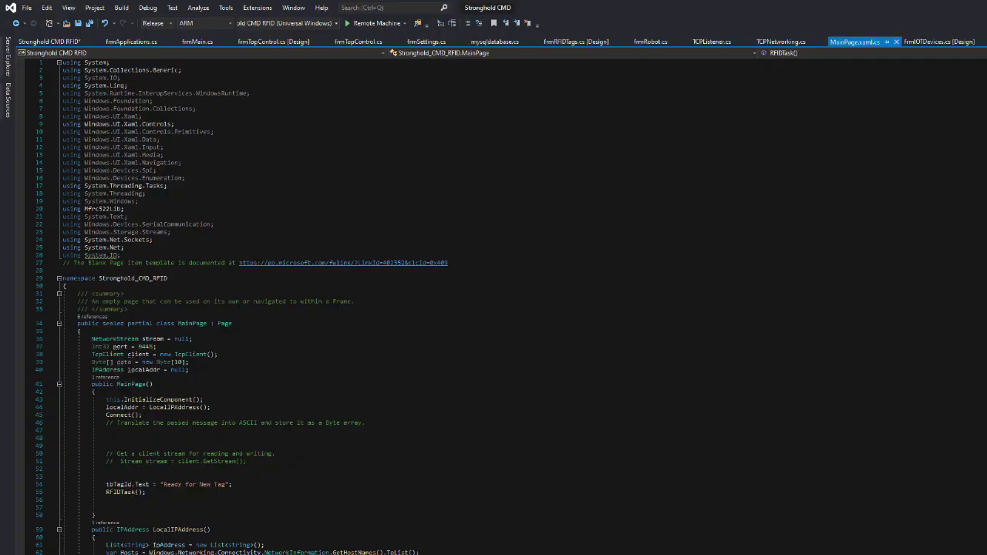
# Step: Review the RFID tag reading and TCP connection code in MainPage.xaml.cs, and open the page's XAML designer
pyautogui.scroll(-11, 553, 206)
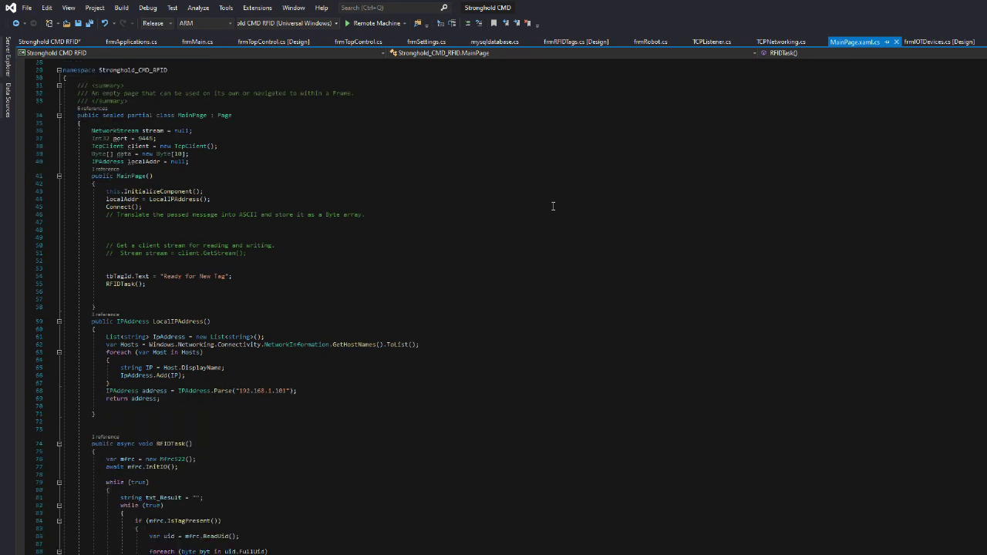
pyautogui.scroll(-8, 553, 206)
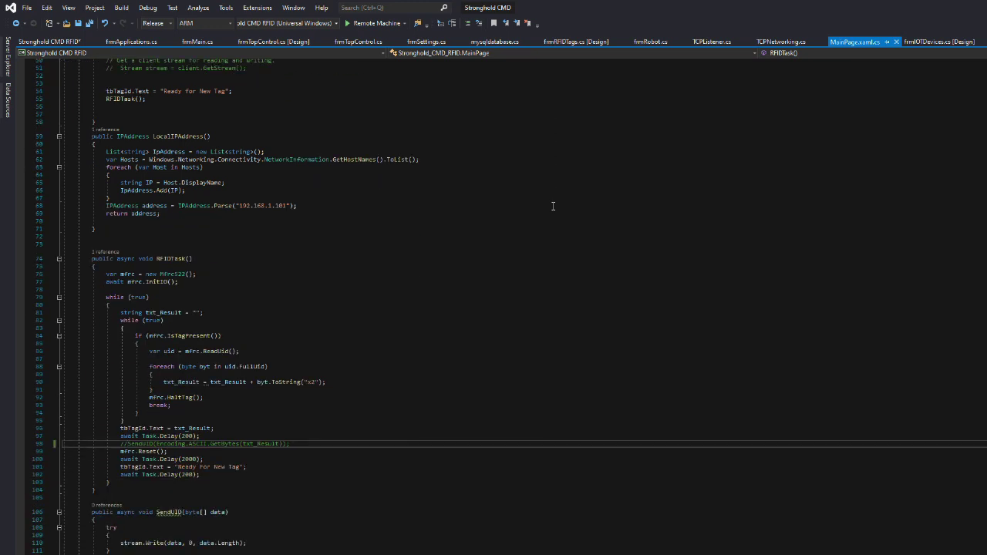
pyautogui.scroll(-8, 552, 207)
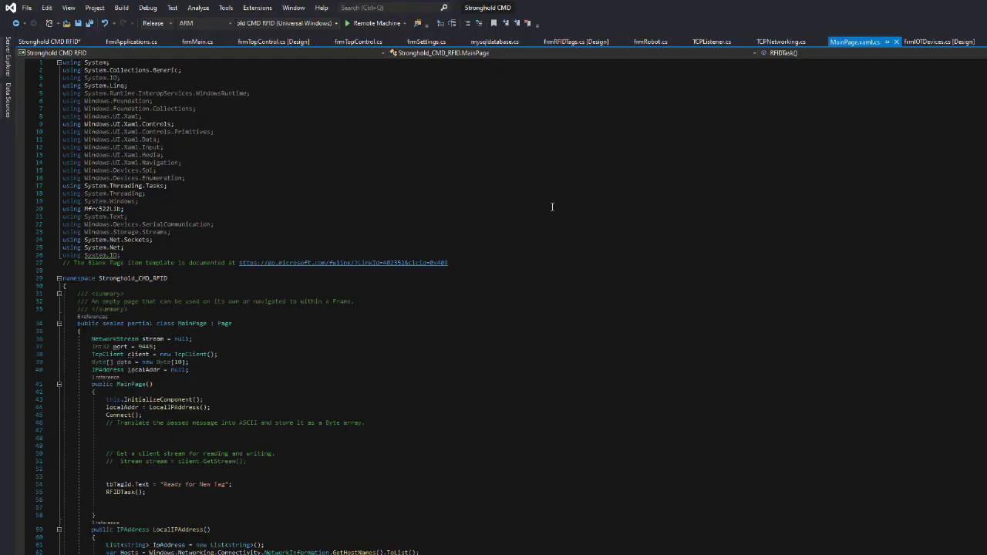
pyautogui.scroll(-11, 552, 207)
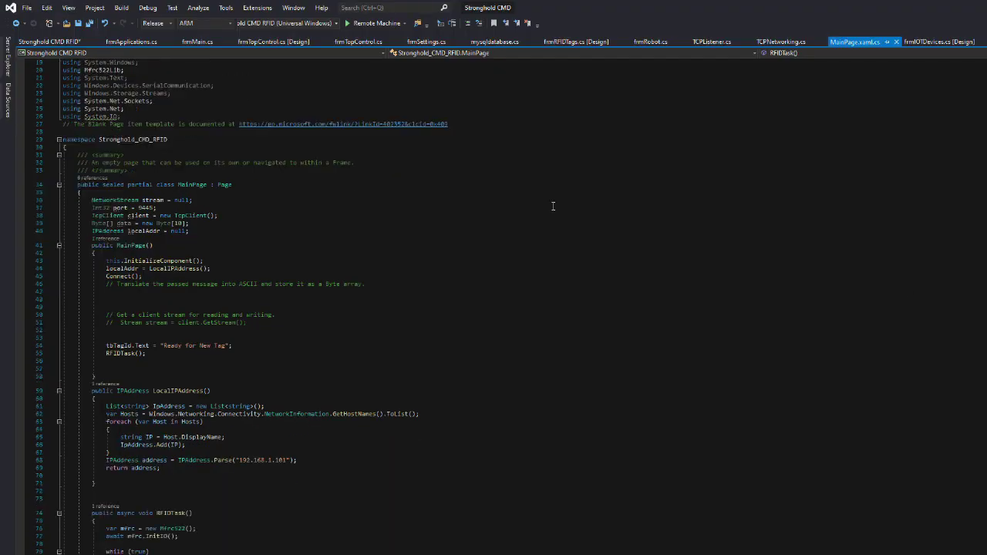
pyautogui.scroll(-8, 552, 206)
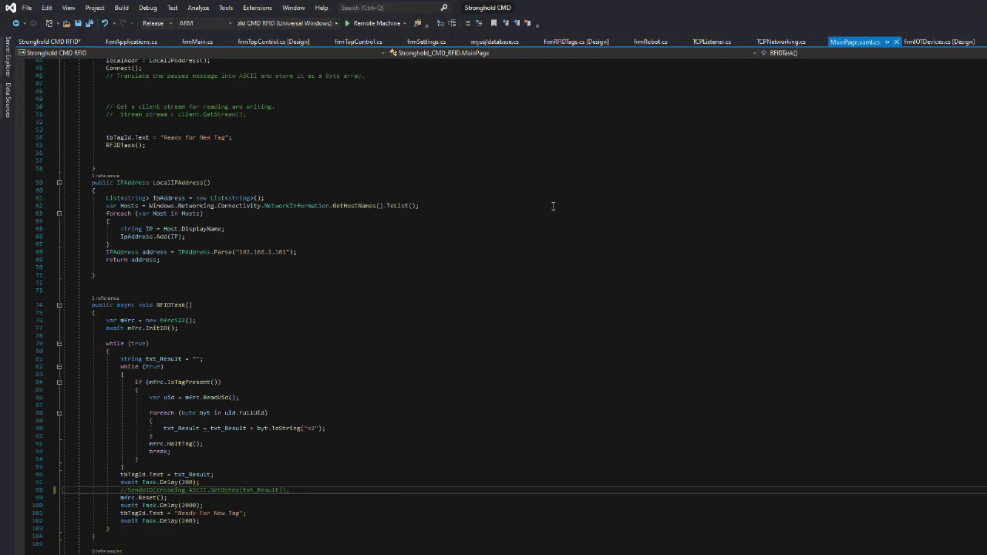
pyautogui.scroll(-8, 553, 206)
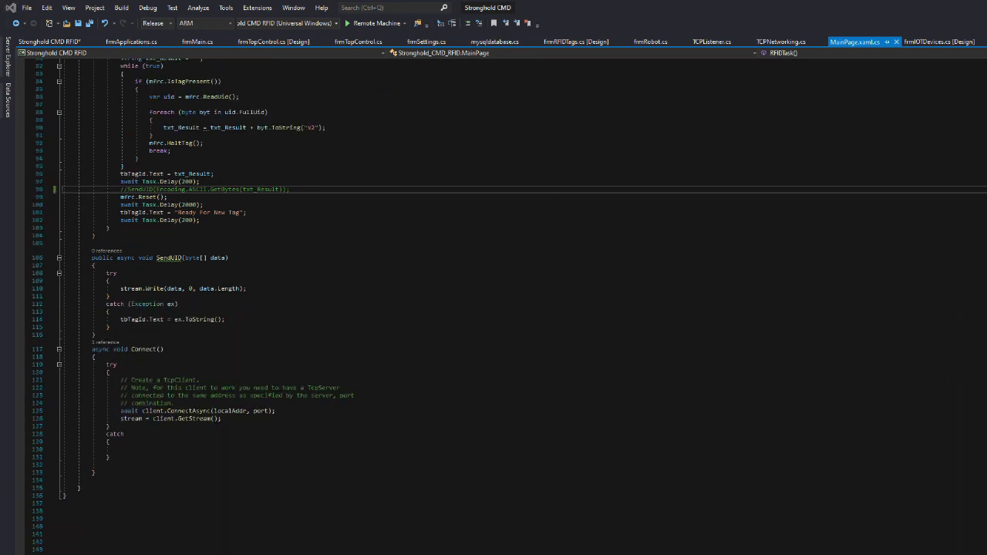
pyautogui.hotkey('shift', 'F7')
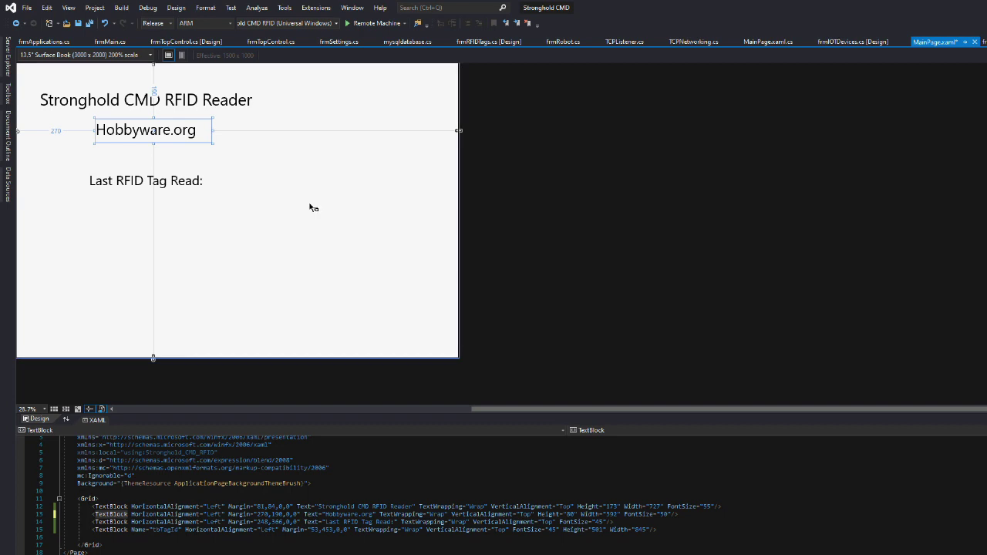
# Step: Set the remote machine to 192.168.1.186 in the Stronghold CMD RFID project's debug properties and start the app on it
pyautogui.click(93, 10)
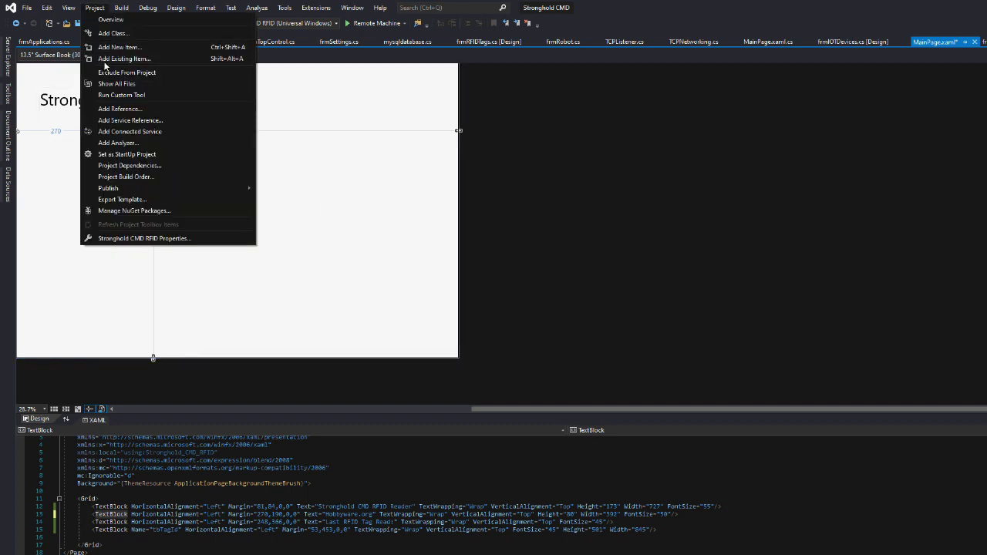
pyautogui.click(127, 238)
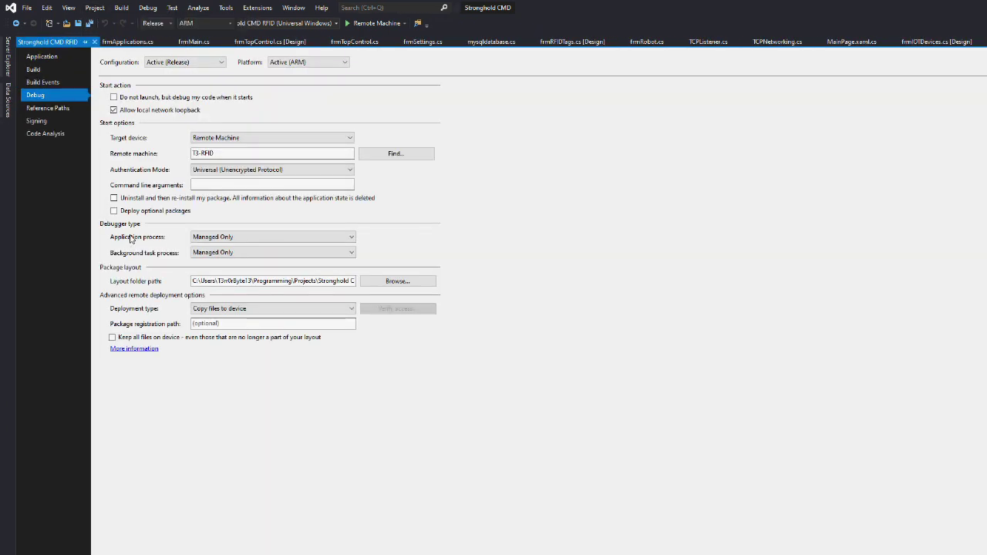
pyautogui.click(249, 140)
pyautogui.click(228, 156)
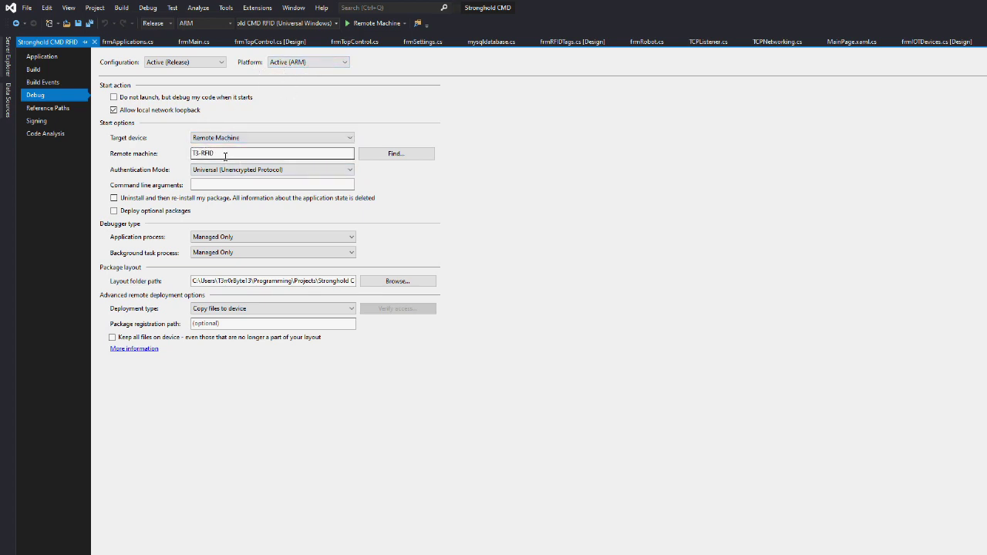
pyautogui.click(229, 154)
pyautogui.press('BackSpace')
pyautogui.press('BackSpace')
pyautogui.press('BackSpace')
pyautogui.press('BackSpace')
pyautogui.press('BackSpace')
pyautogui.press('BackSpace')
pyautogui.press('BackSpace')
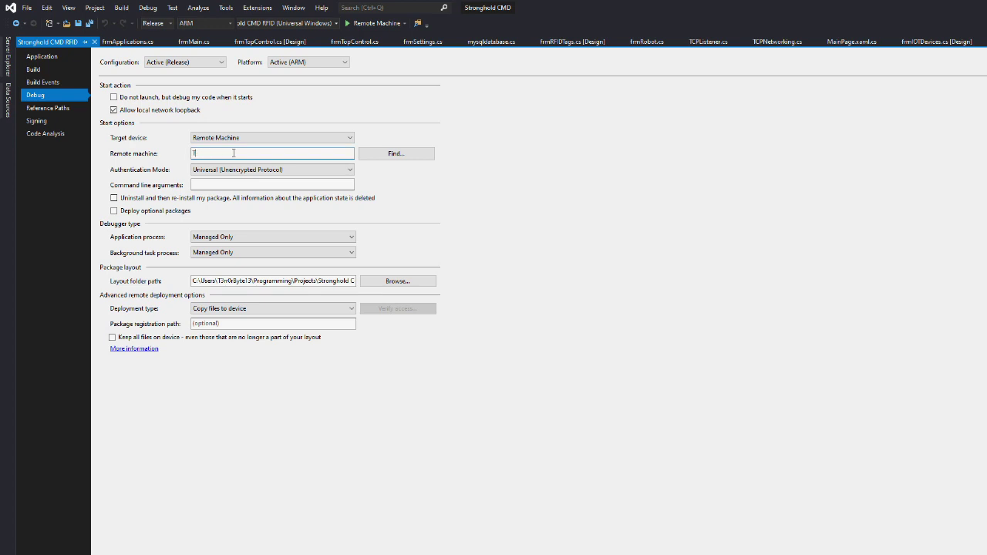
pyautogui.write('192.168.1.186')
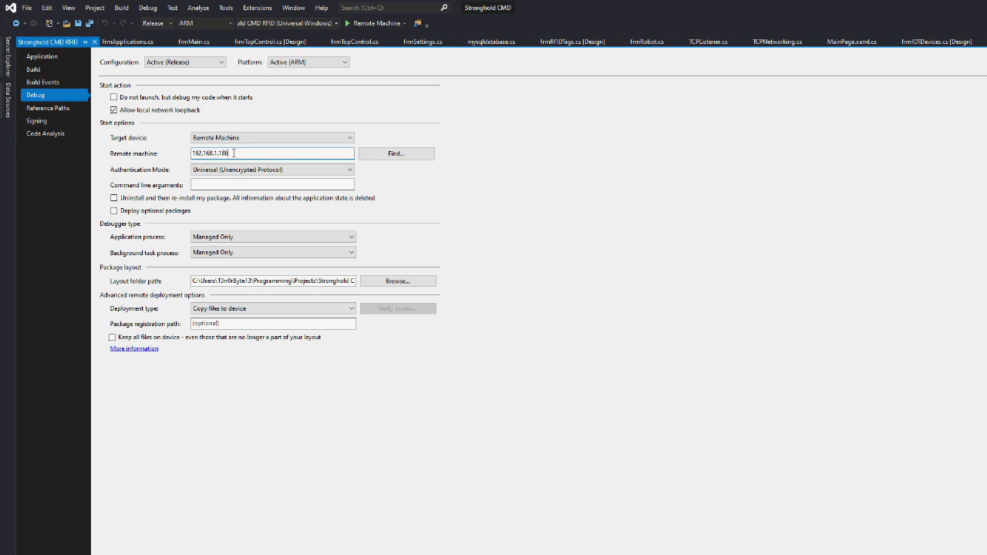
pyautogui.click(378, 24)
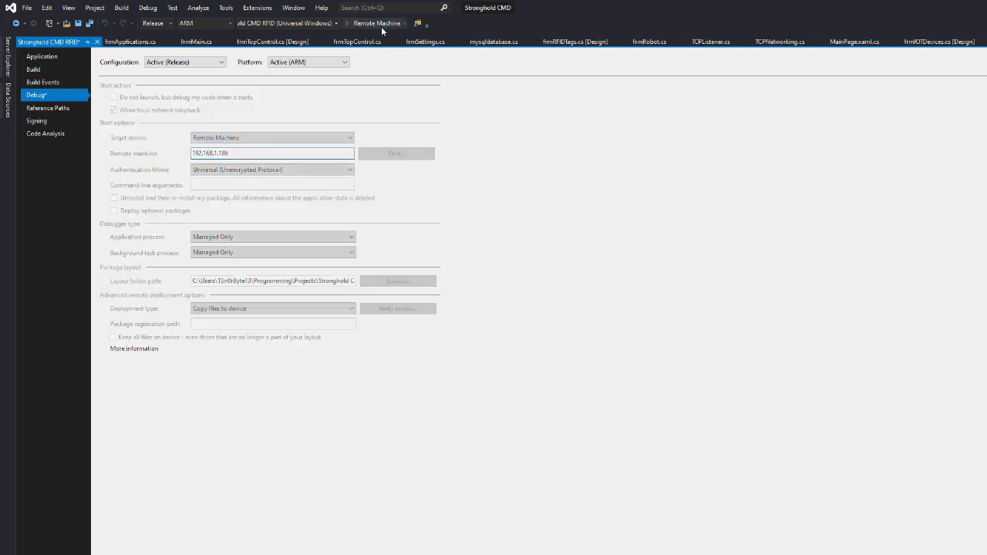